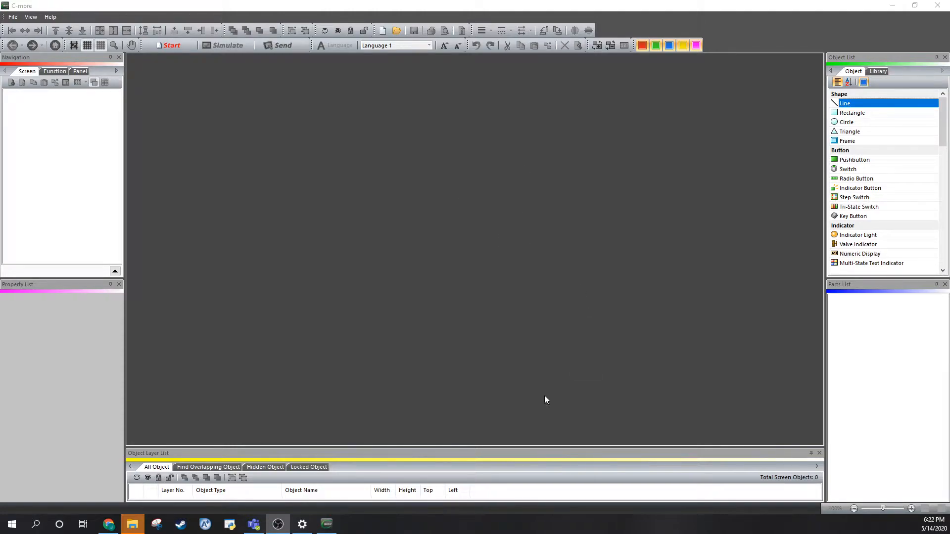
Create a new project named DemoScreens for panel type EA9-T15CL-R using the AutomationDirect CLICK Ethernet protocol.
click(13, 16)
click(30, 29)
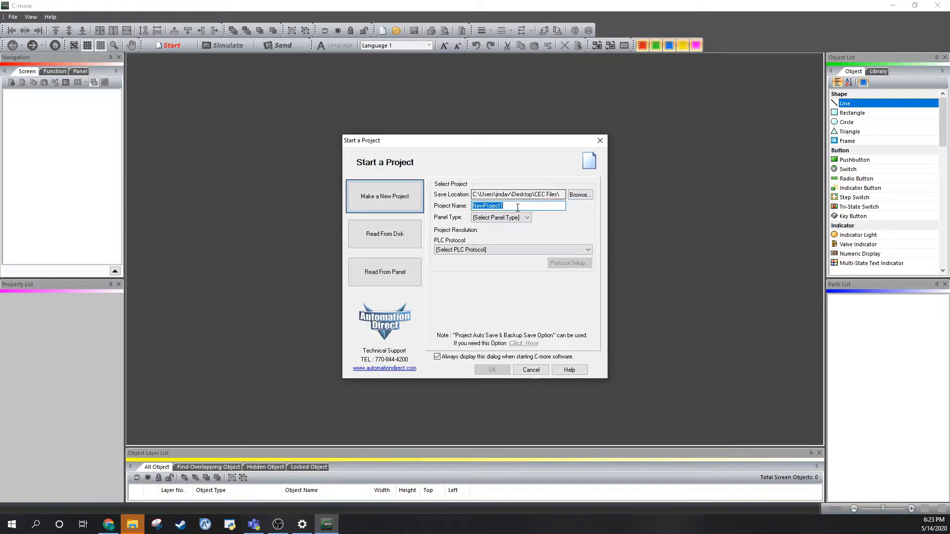
text(Dem)
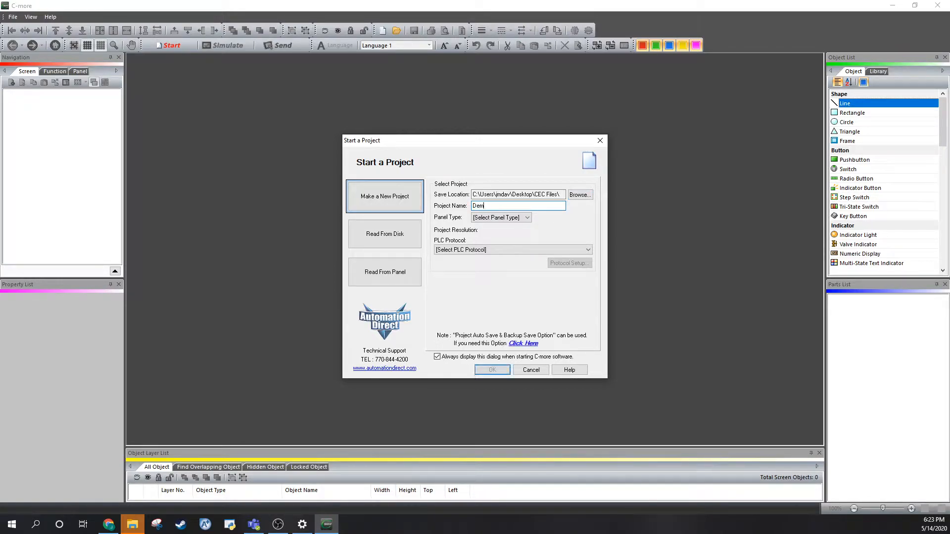
text(oScreens)
click(497, 217)
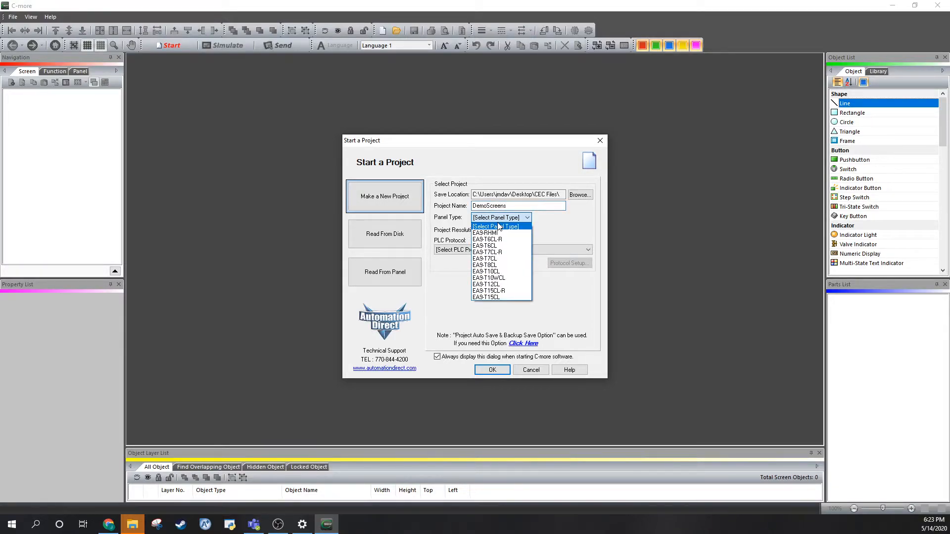
click(496, 292)
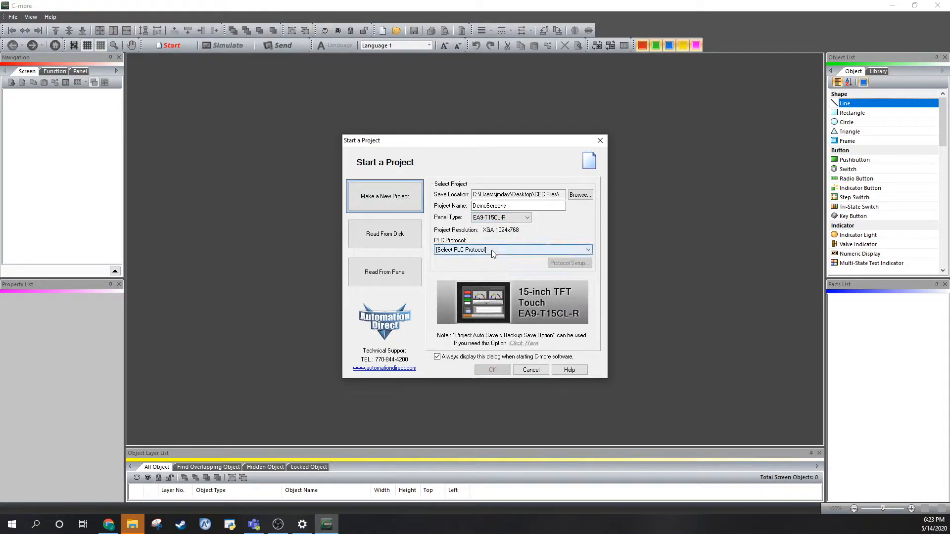
click(492, 251)
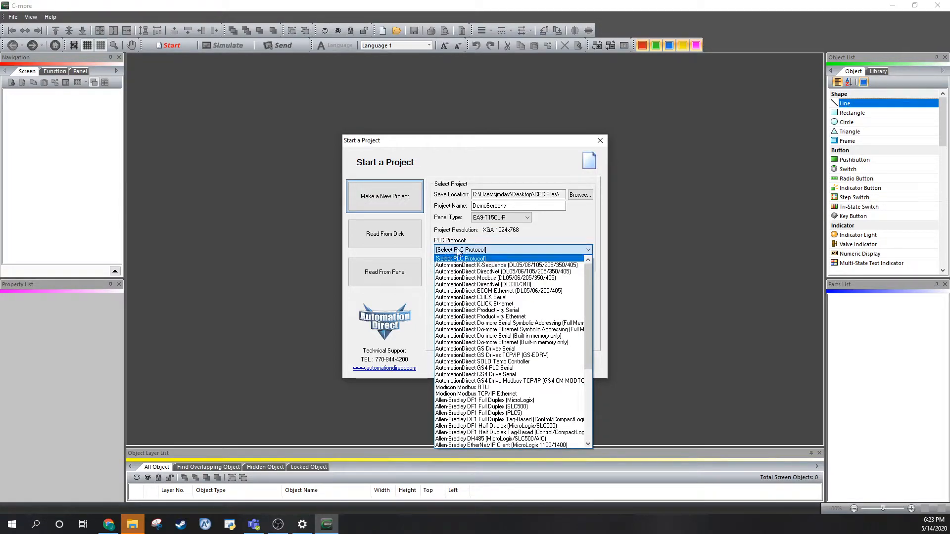
click(544, 304)
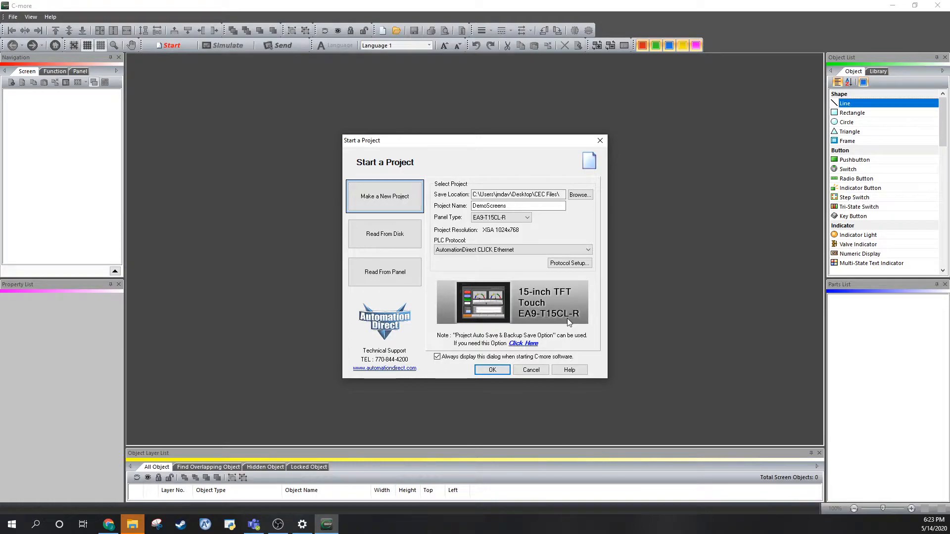
click(485, 369)
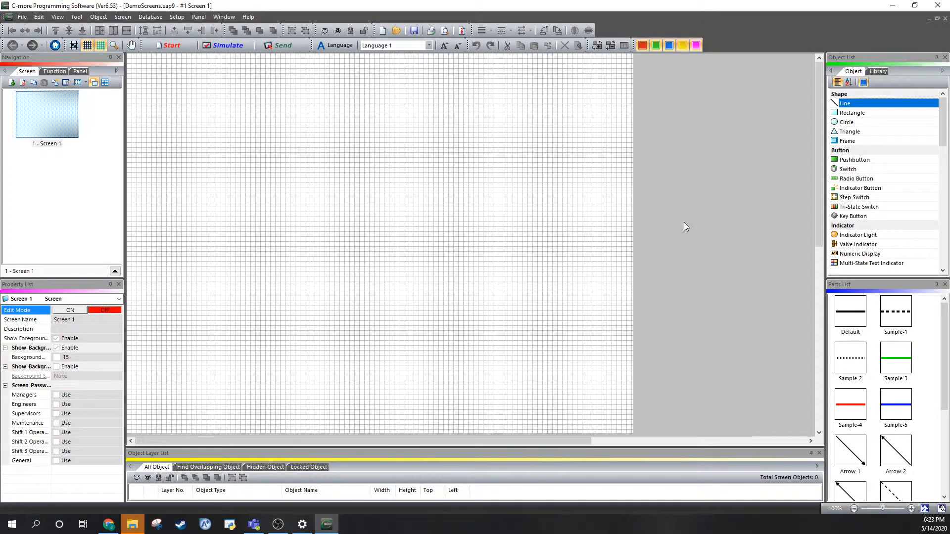
Place a default pushbutton at about left 130, top 190 on Screen 1 and add an internal discrete tag named PUSHBUTTON for it.
click(847, 160)
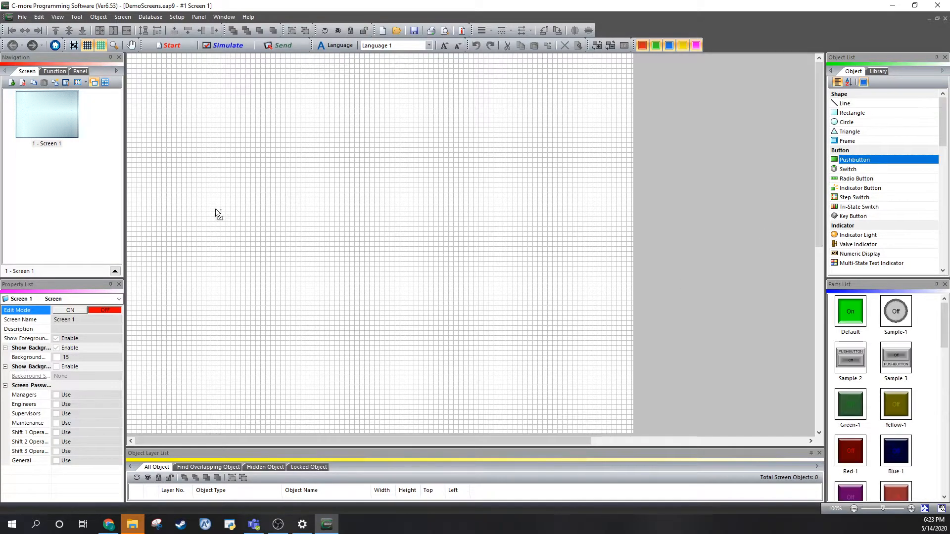
click(192, 145)
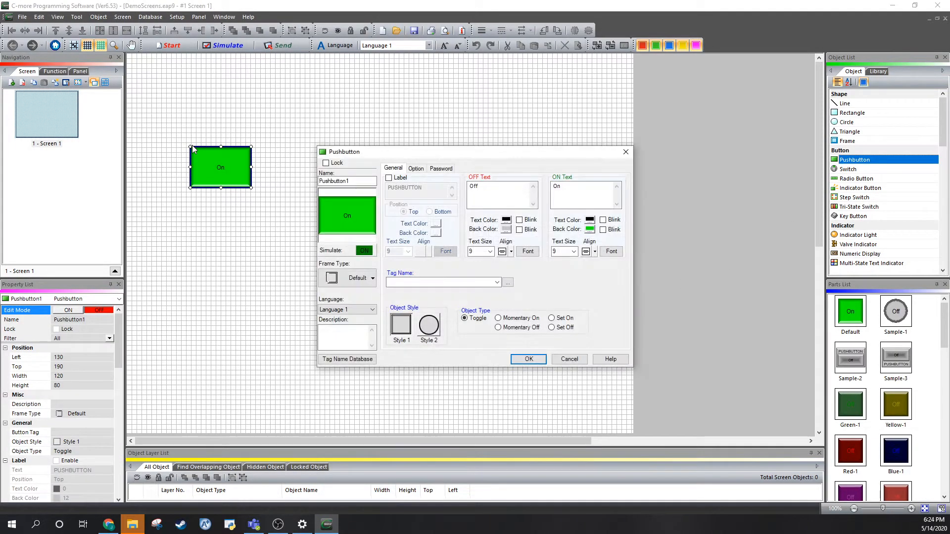
click(509, 283)
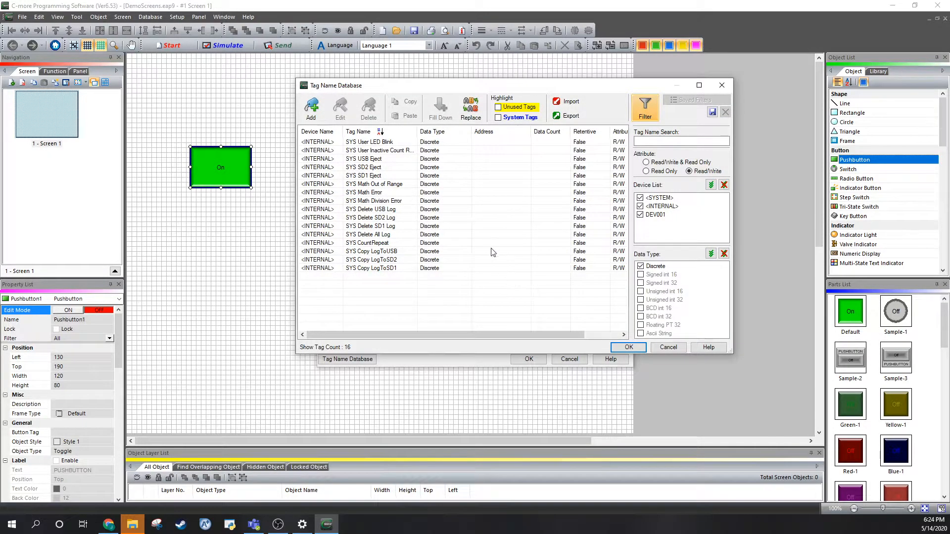
click(312, 109)
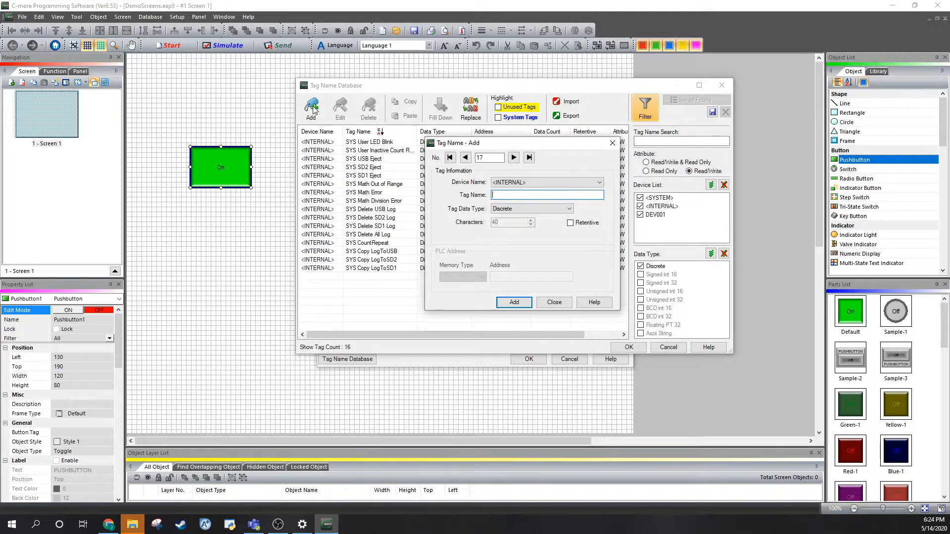
click(524, 208)
click(511, 192)
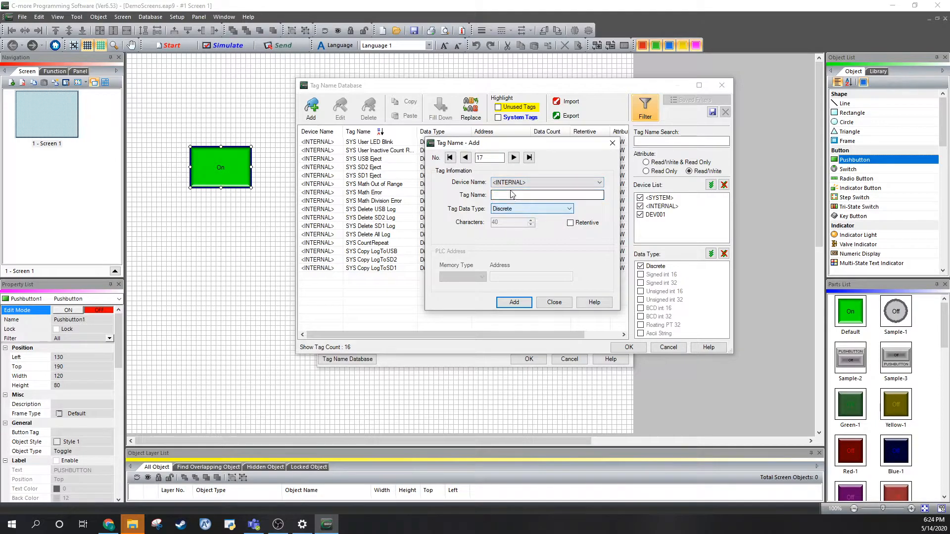
click(512, 194)
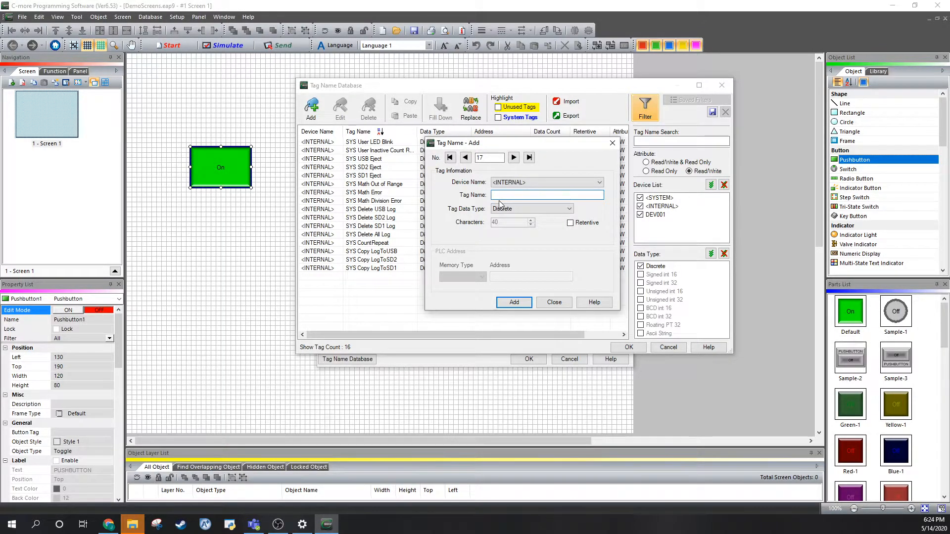
text(PUSHBUTTON)
click(508, 304)
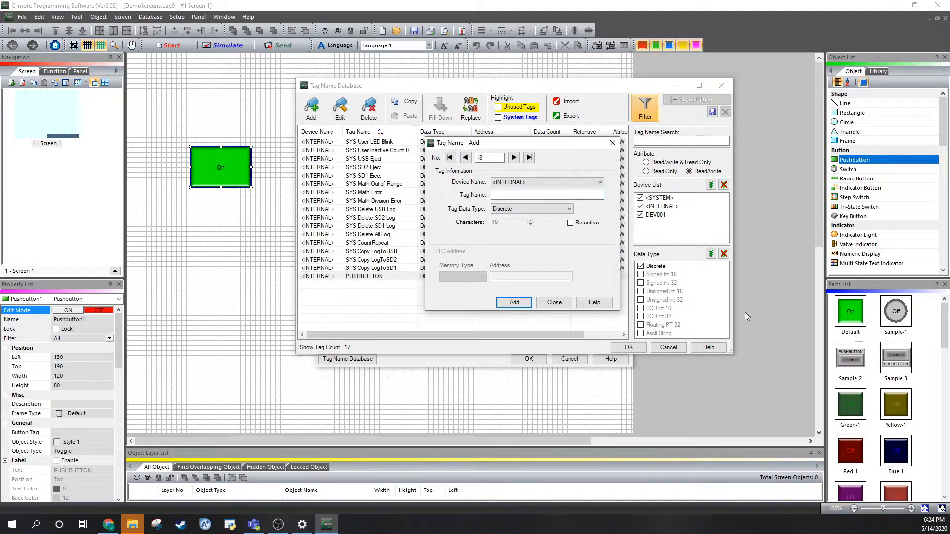
click(547, 303)
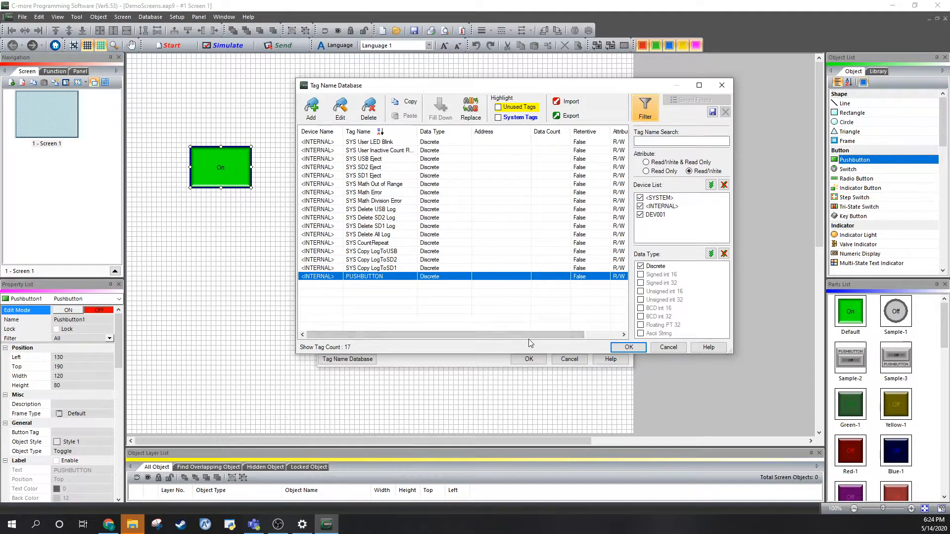
Assign the new PUSHBUTTON tag from the tag database to the pushbutton.
drag(559, 338, 596, 332)
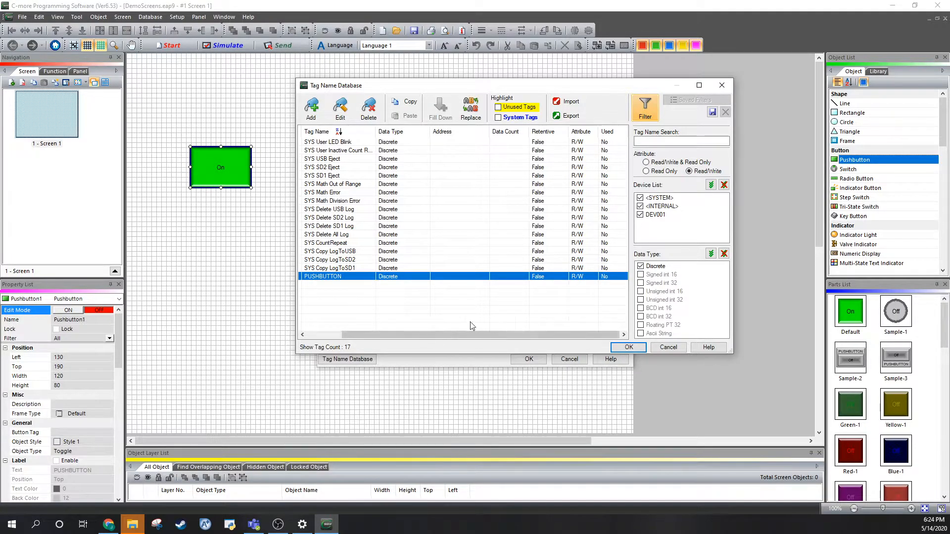
drag(522, 334, 486, 334)
click(629, 347)
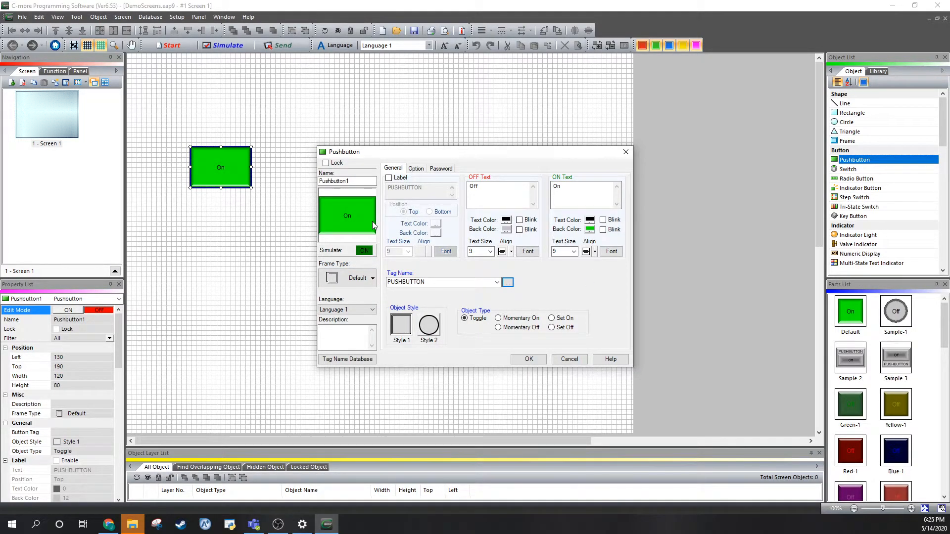
Give the pushbutton a red OFF background color, enable its PUSHBUTTON label, and accept the settings.
click(507, 229)
click(505, 316)
click(389, 177)
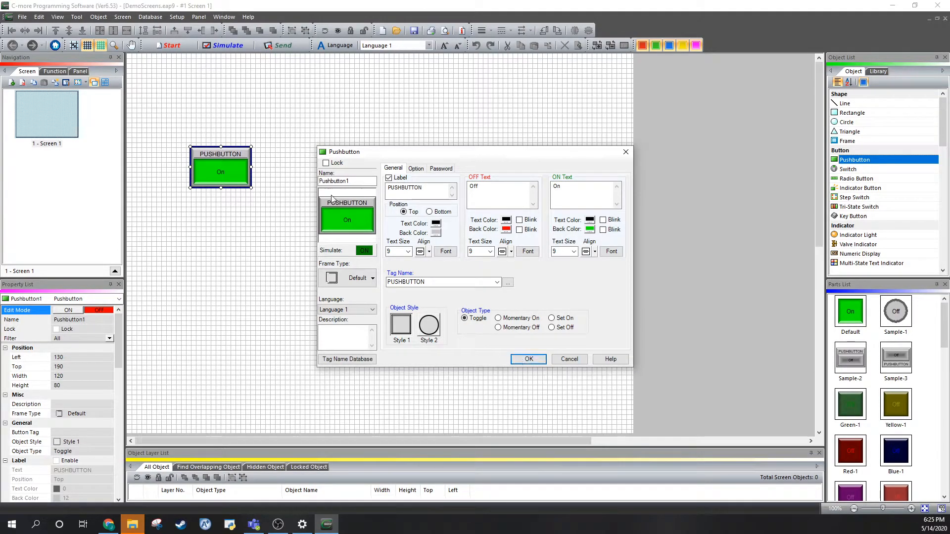
click(399, 180)
click(398, 179)
click(399, 179)
click(398, 179)
click(526, 358)
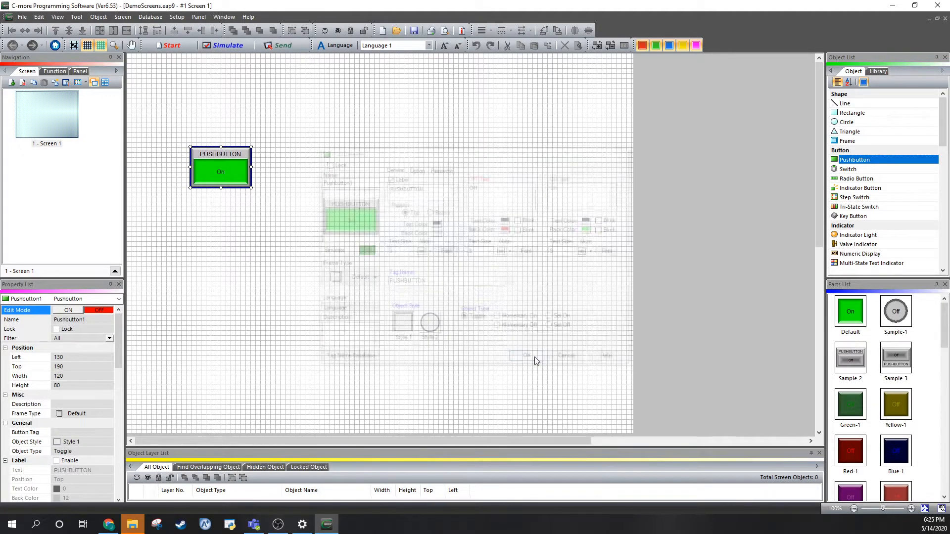
Place a default indicator light at about left 510, top 240 on Screen 1 and enable its INDICATOR LIGHT label.
click(871, 235)
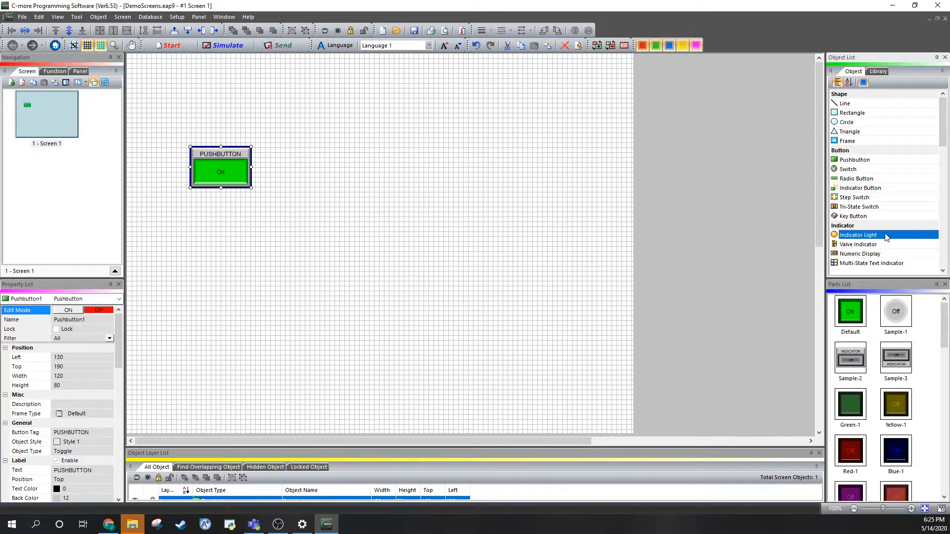
click(381, 174)
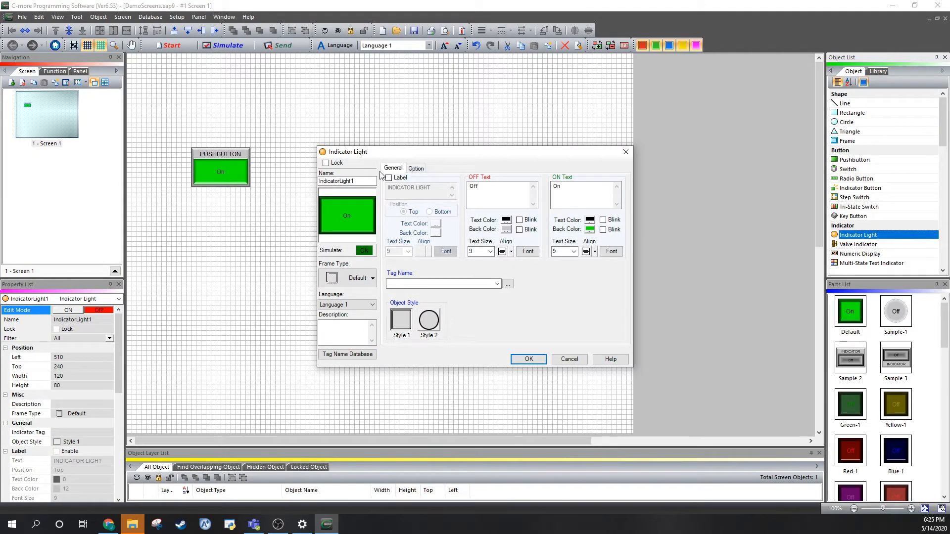
drag(463, 156, 608, 140)
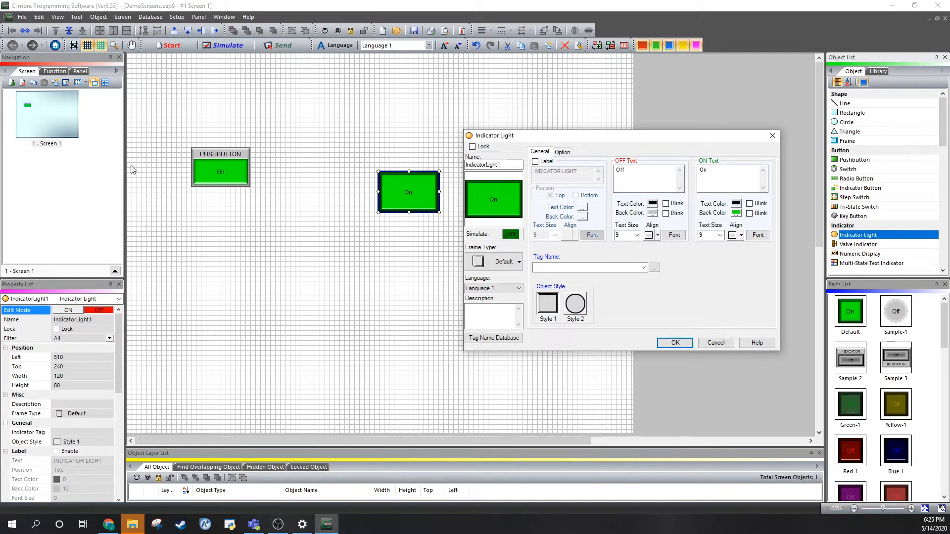
click(548, 162)
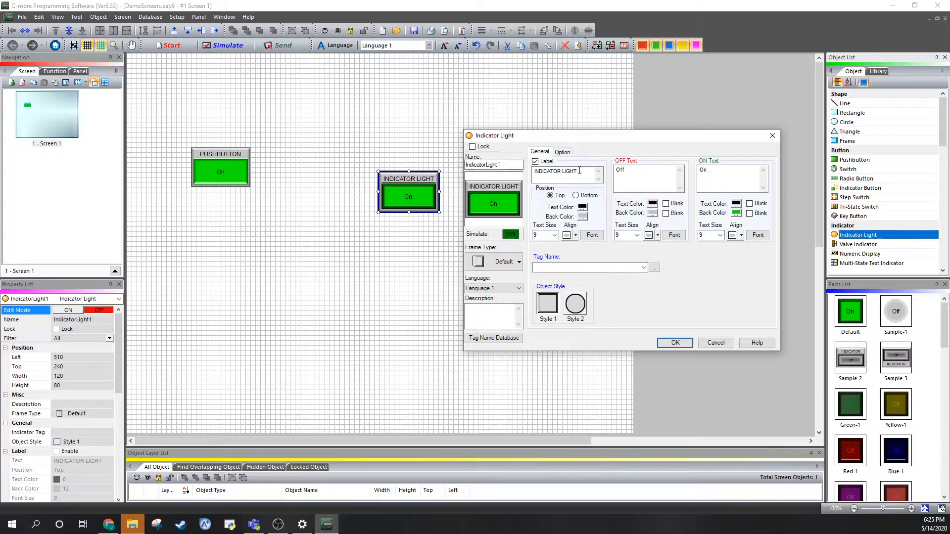
drag(577, 174, 527, 176)
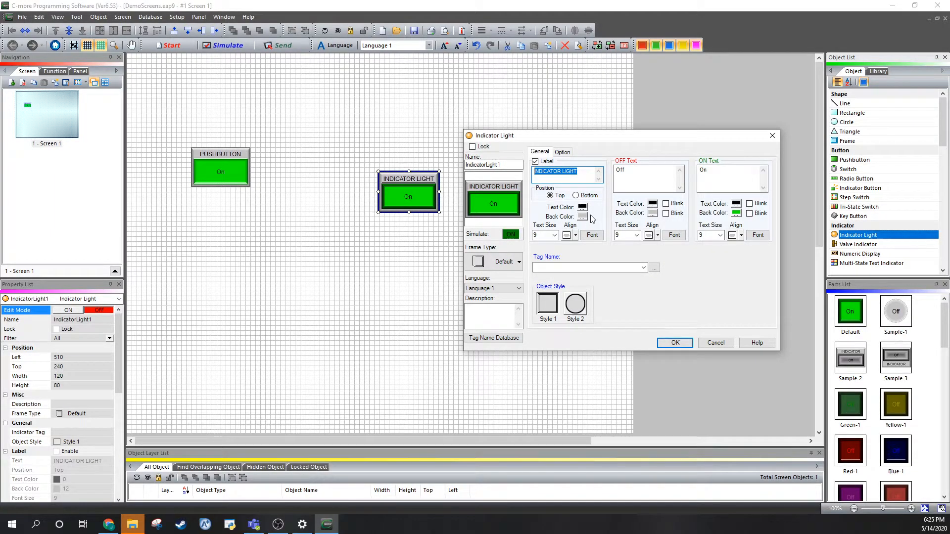
Assign the existing PUSHBUTTON tag to the indicator light and move the light level with and just beside the pushbutton.
click(654, 268)
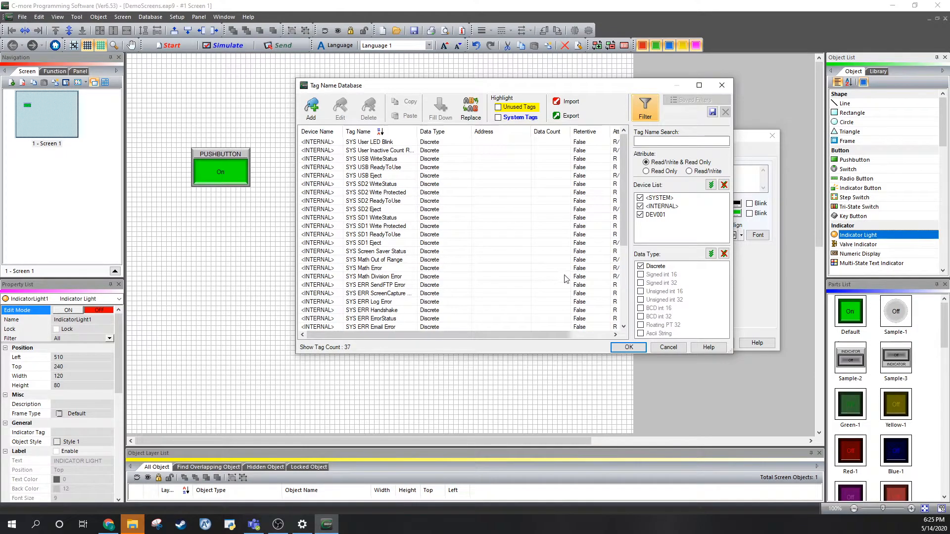
scroll(566, 279, down, 5)
click(386, 319)
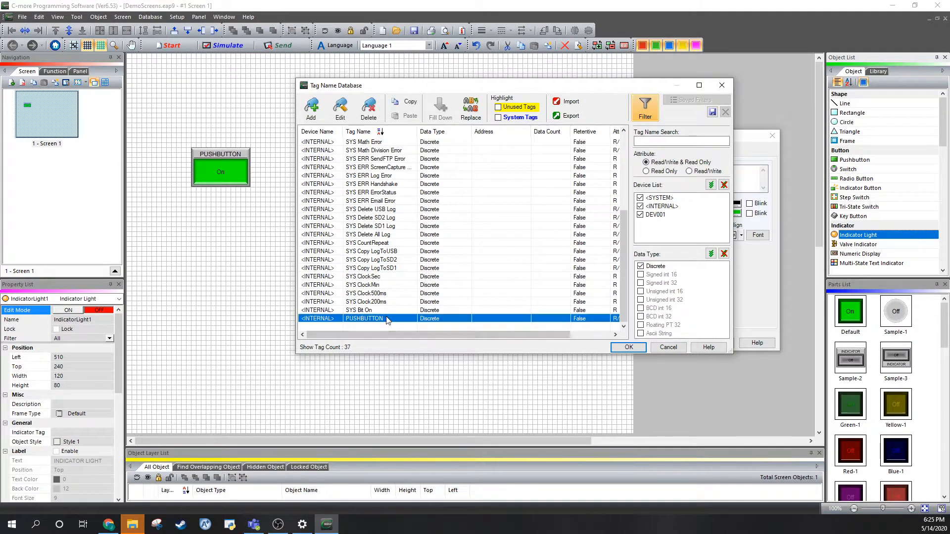
double_click(387, 319)
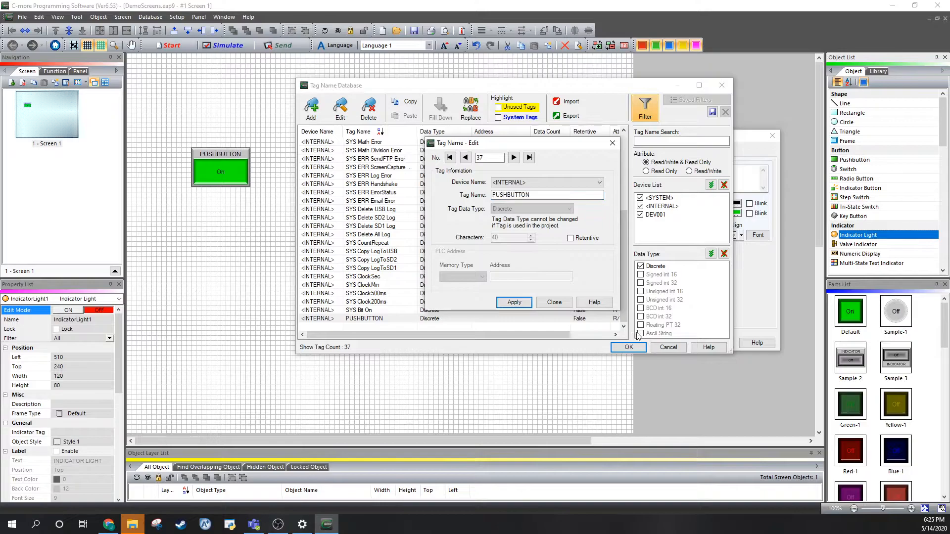
click(554, 303)
click(628, 347)
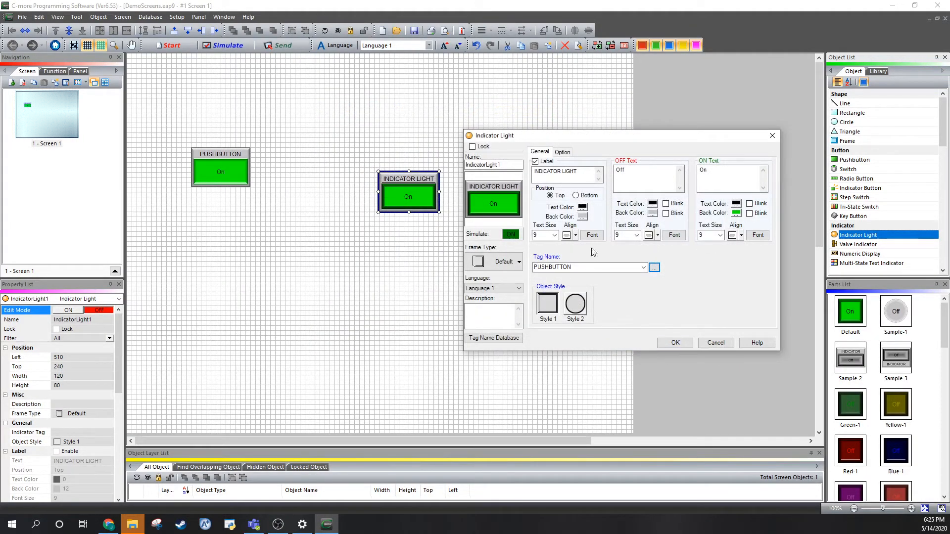
click(674, 343)
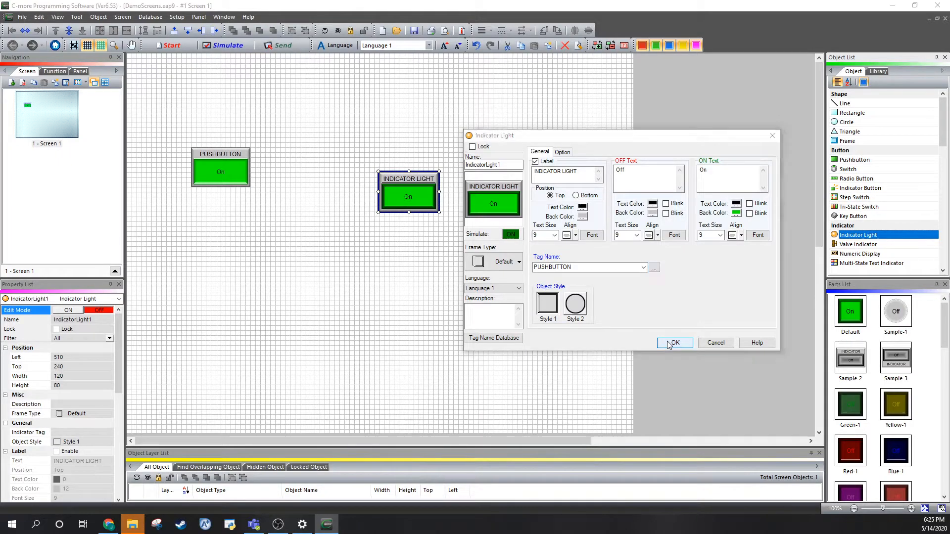
drag(412, 196, 303, 171)
click(394, 262)
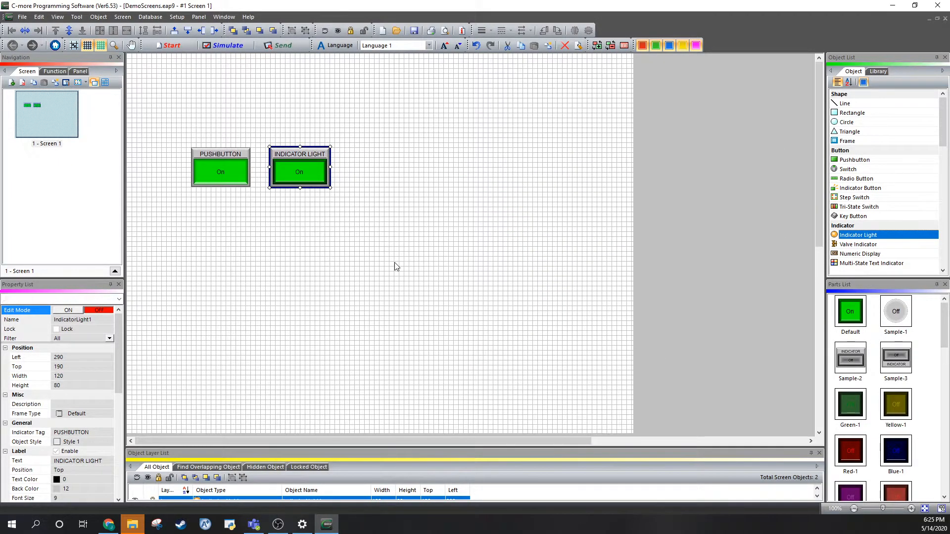
Start simulating the project on the EA9-T15CL-R panel and arrange the simulated screen and tag list windows for viewing.
click(21, 17)
mouse_move(14, 19)
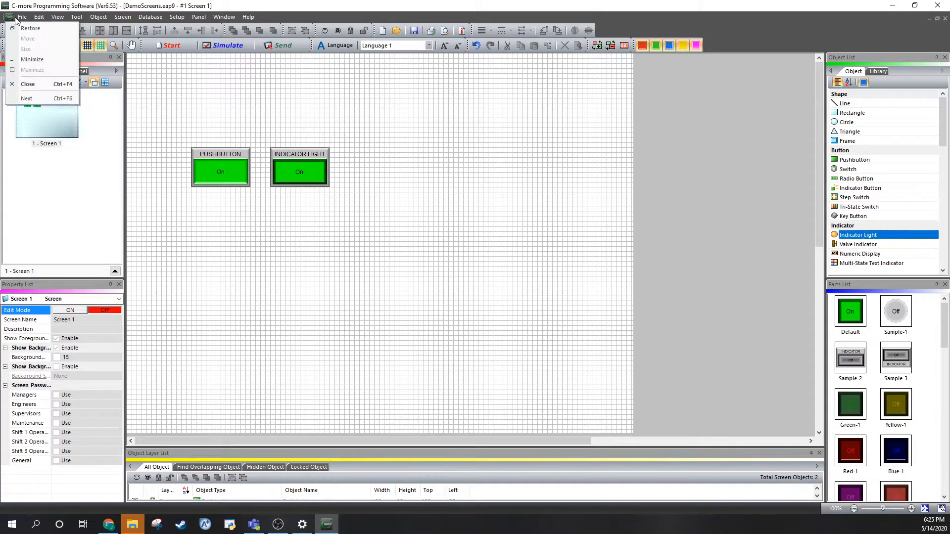
click(67, 138)
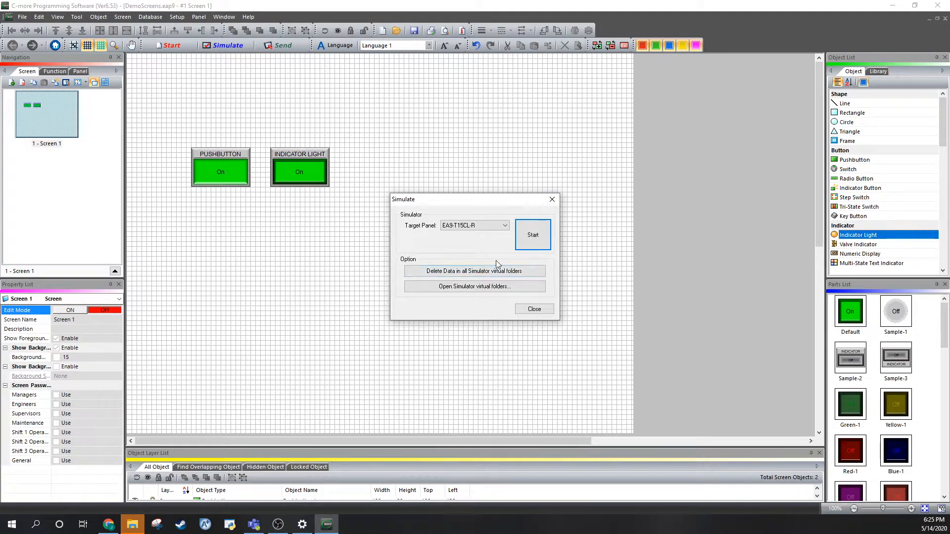
click(537, 242)
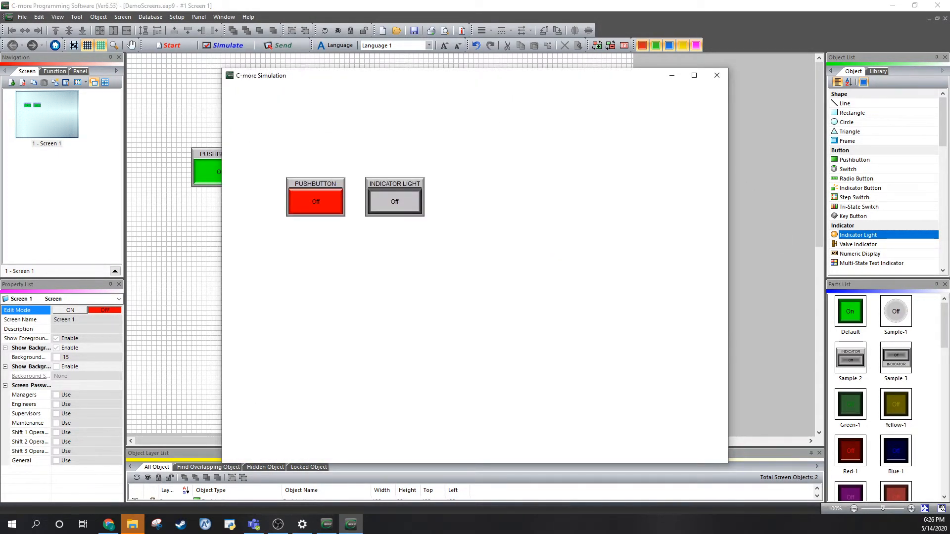
drag(540, 63, 800, 69)
drag(592, 79, 551, 57)
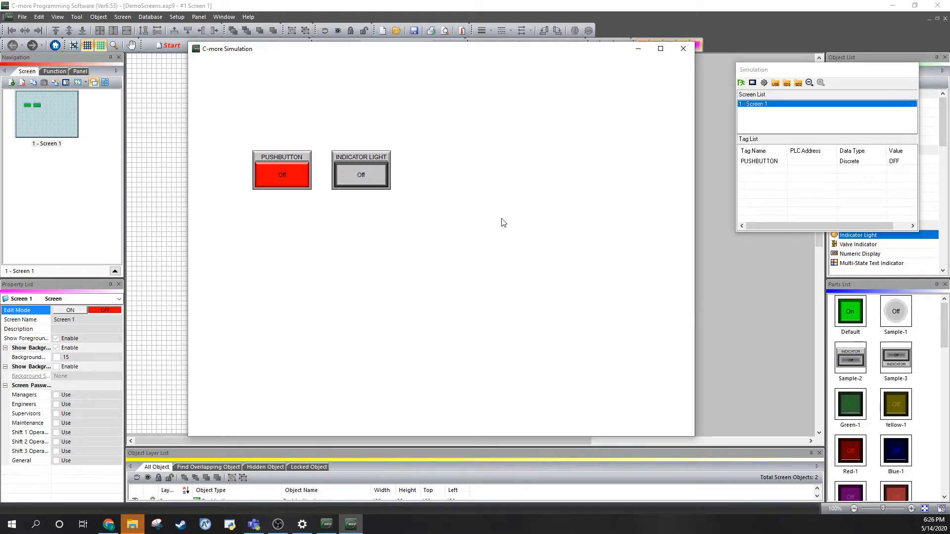
drag(795, 70, 692, 60)
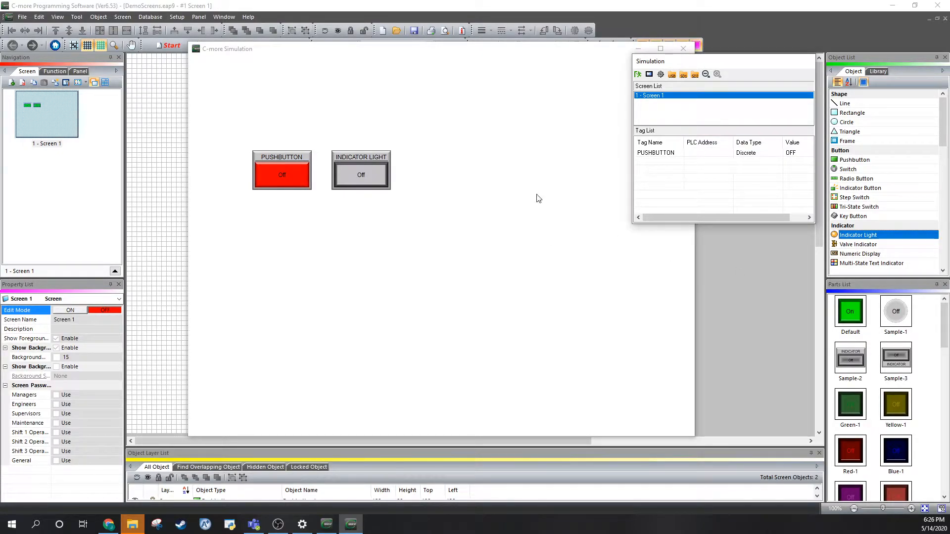
Test the simulated pushbutton by switching it on and off while checking the PUSHBUTTON tag's value, and exit the simulation.
click(664, 153)
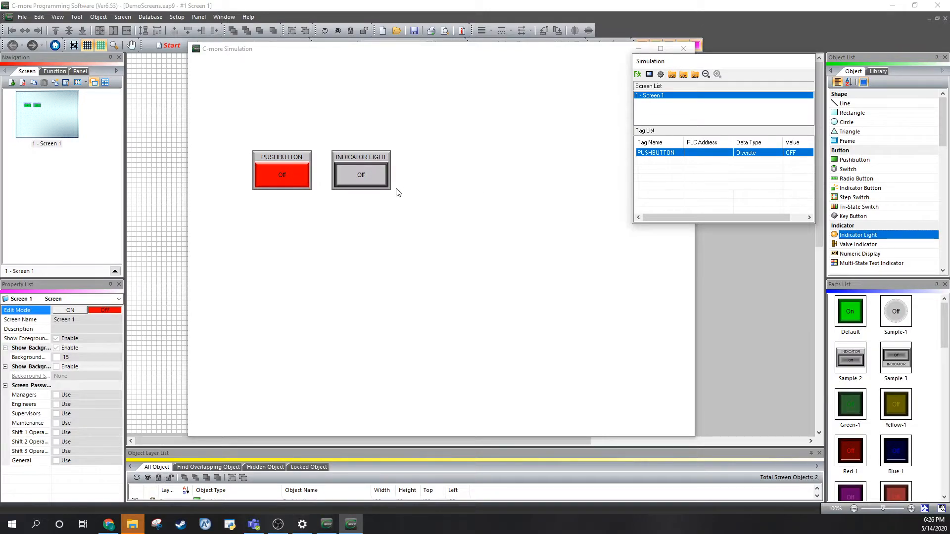
click(515, 218)
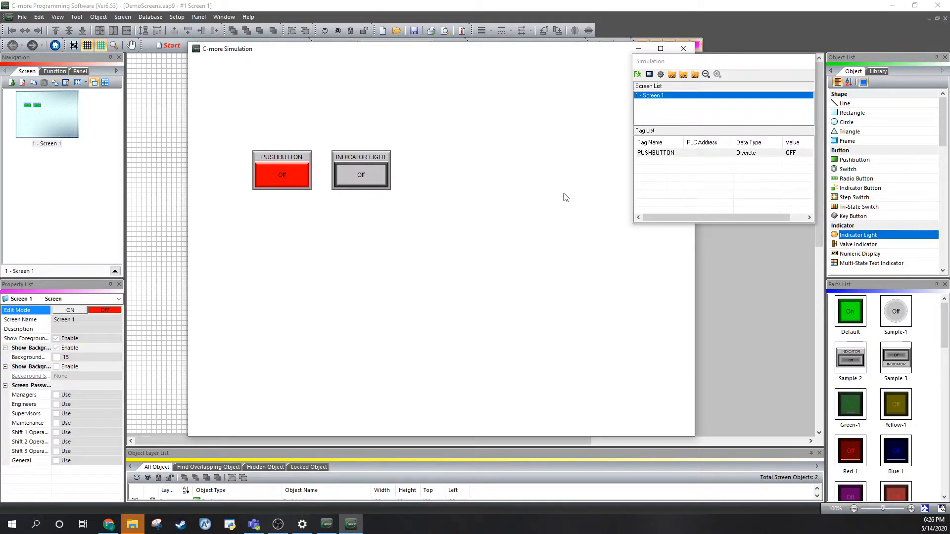
click(281, 176)
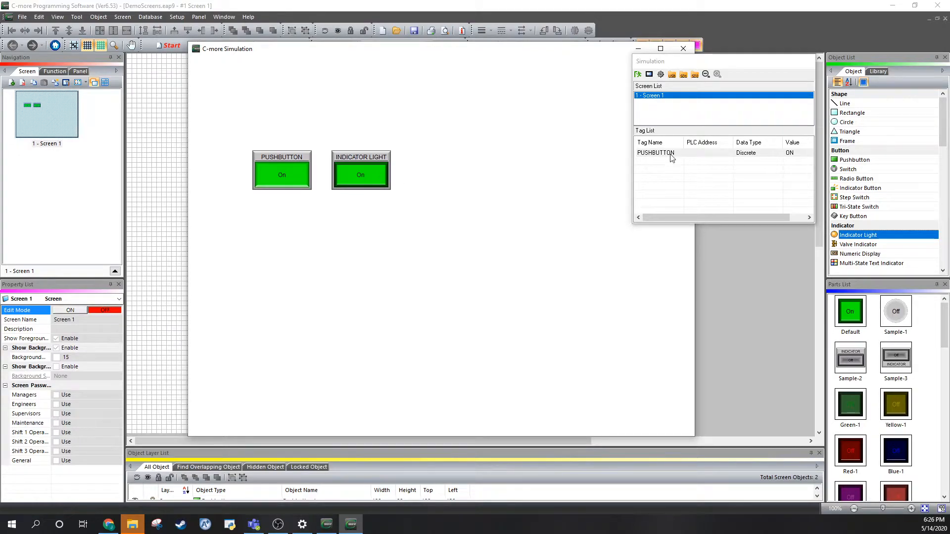
click(804, 153)
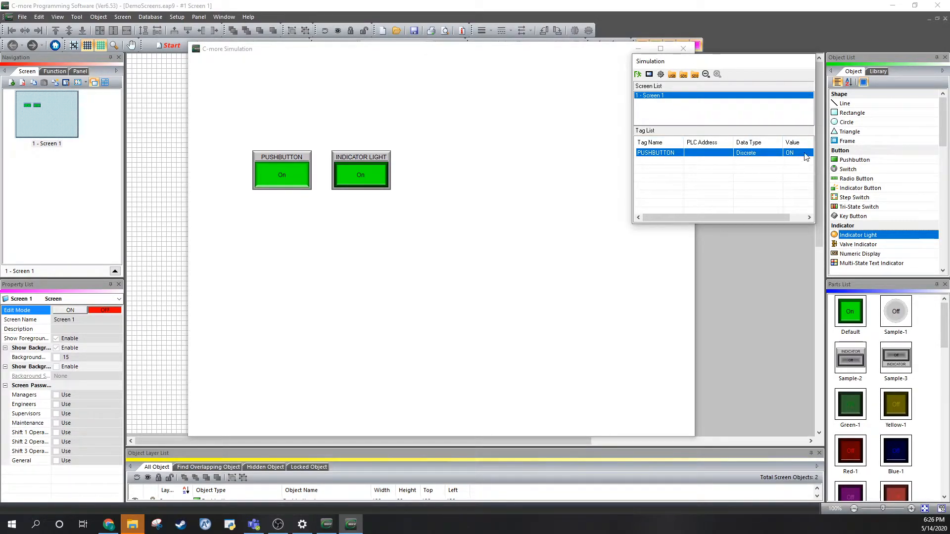
click(289, 186)
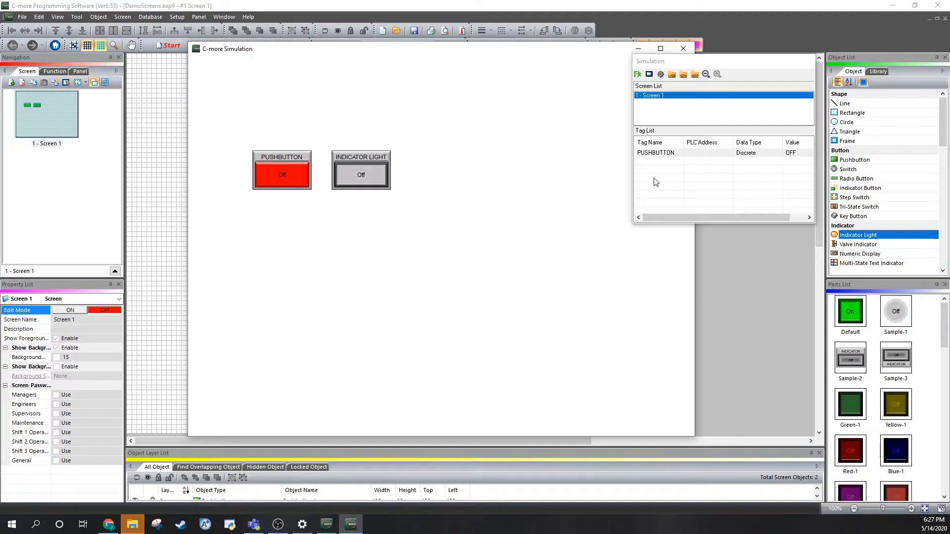
click(653, 153)
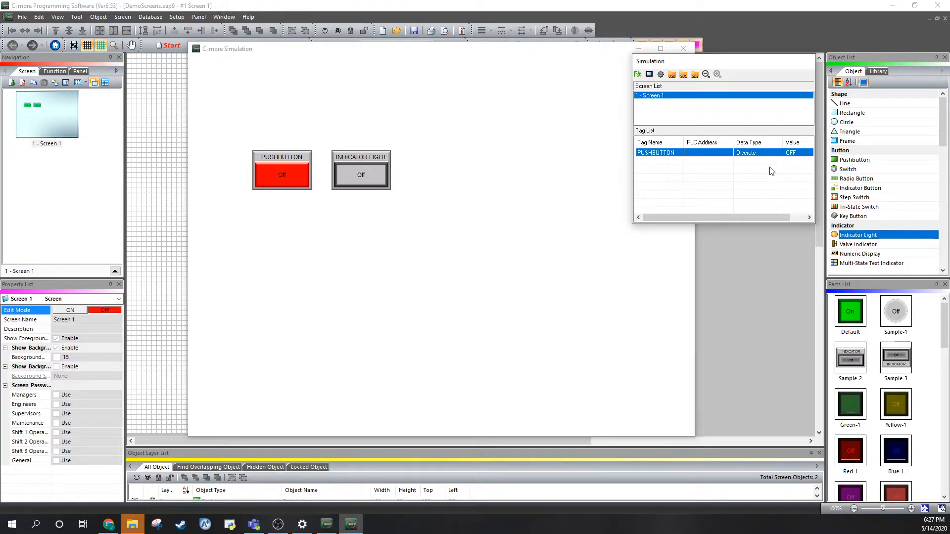
click(377, 188)
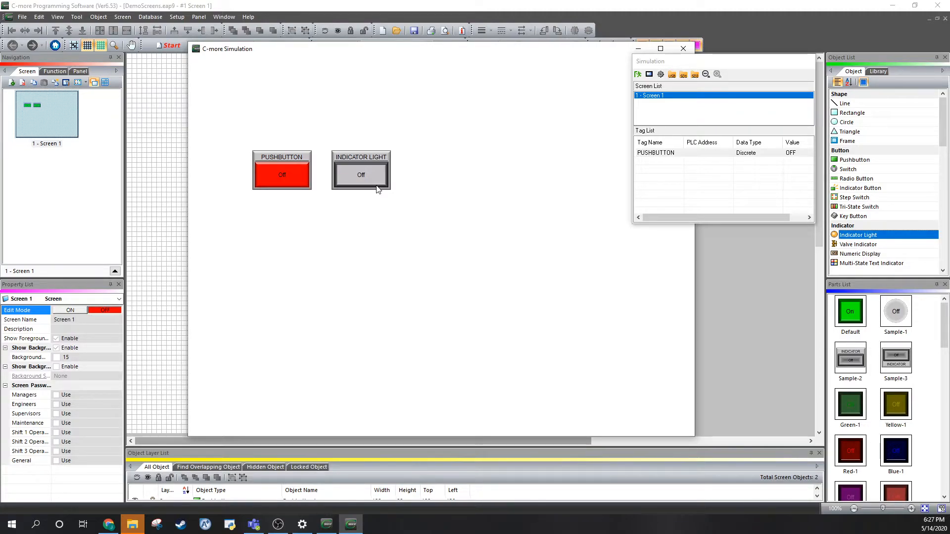
click(638, 75)
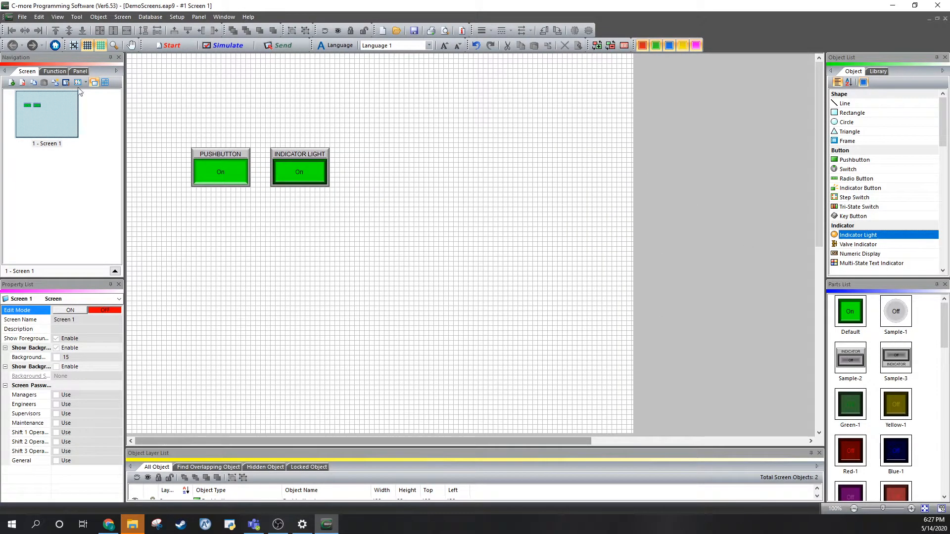
Open the Tag Name Database and look through the internal system tags, selecting SYS User LED Blink.
click(149, 17)
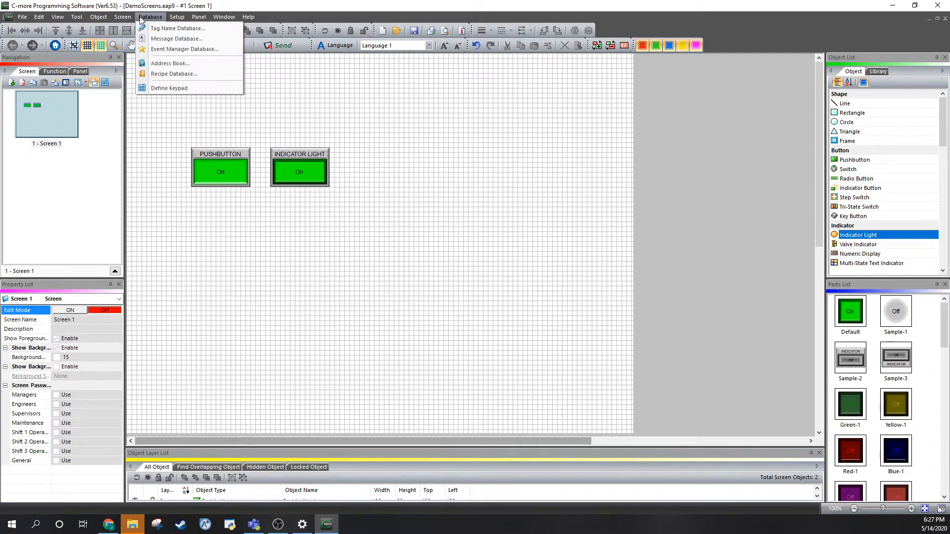
click(479, 200)
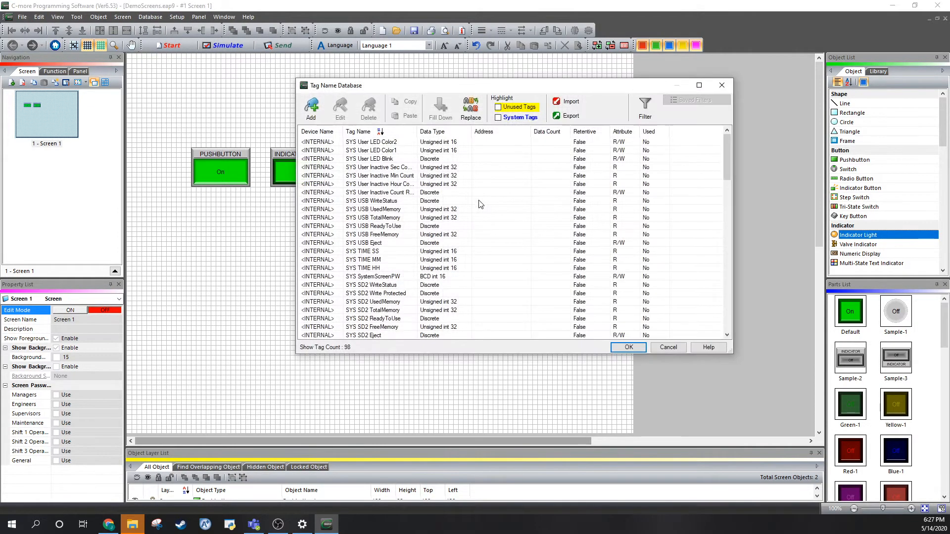
scroll(452, 212, down, 7)
scroll(452, 212, up, 6)
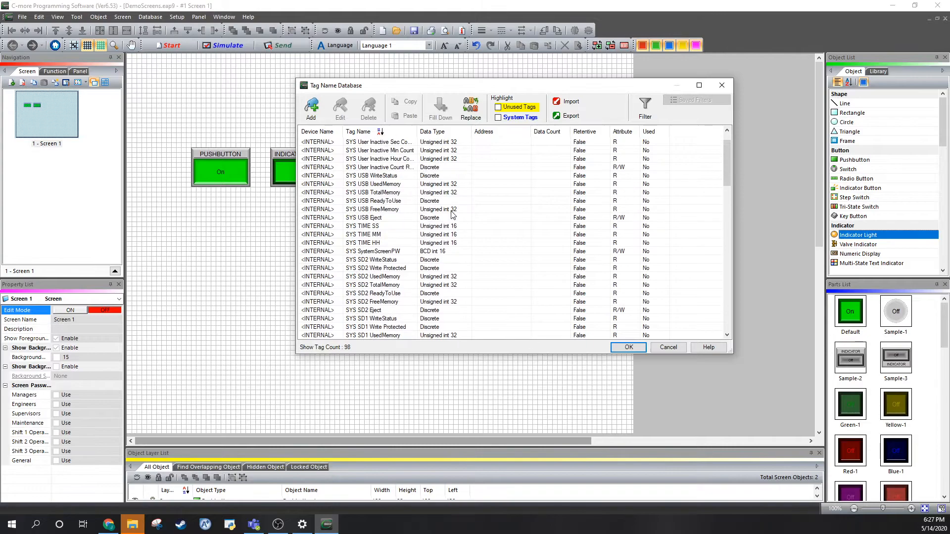
scroll(594, 225, down, 2)
scroll(584, 220, up, 3)
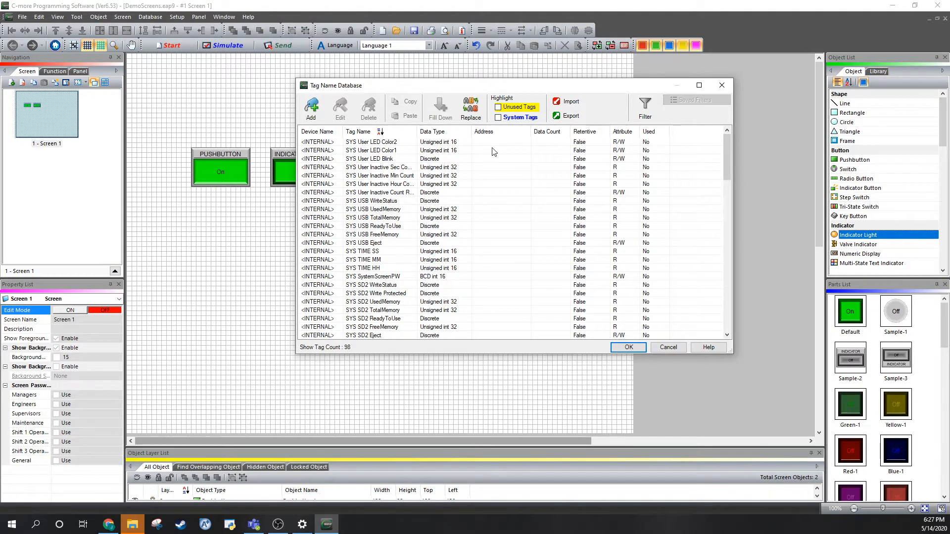
click(431, 160)
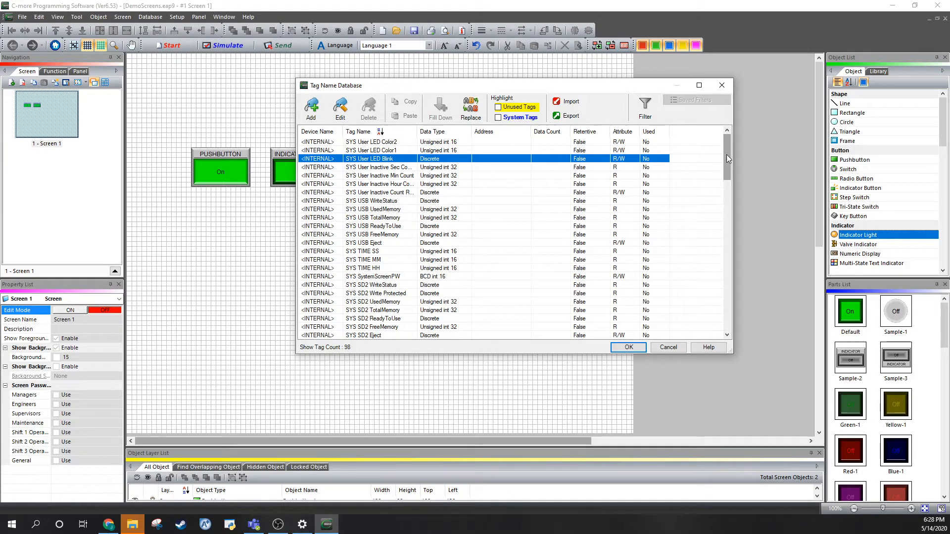
Maximize the Tag Name Database to examine the full list from the system tags to PUSHBUTTON, and restore its size.
click(699, 86)
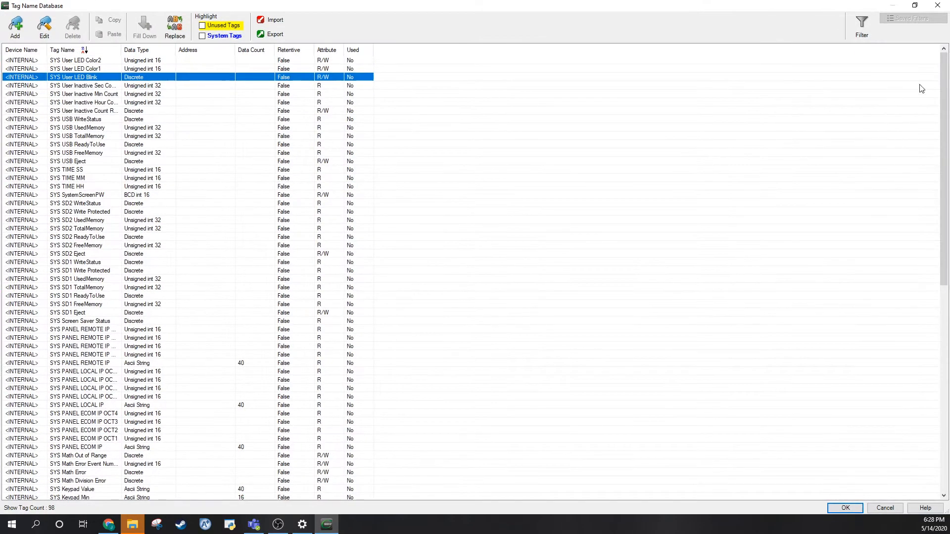
scroll(921, 217, down, 15)
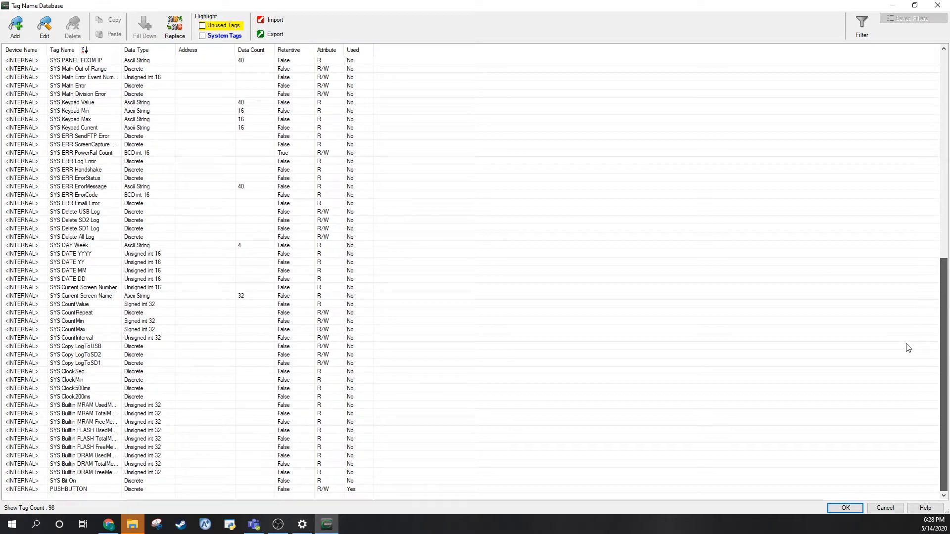
scroll(897, 340, up, 15)
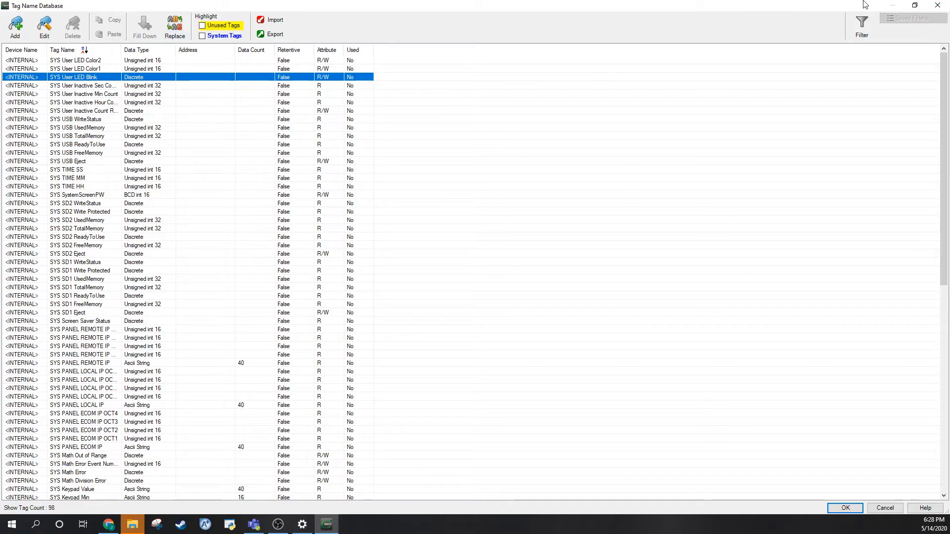
click(915, 5)
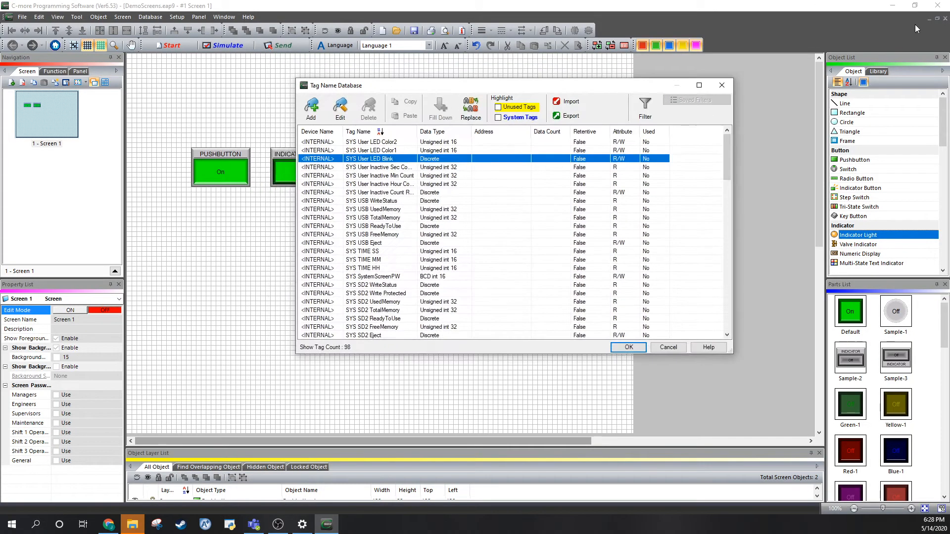
Start adding a new tag to the database and review the available tag data types, leaving Discrete selected.
click(309, 107)
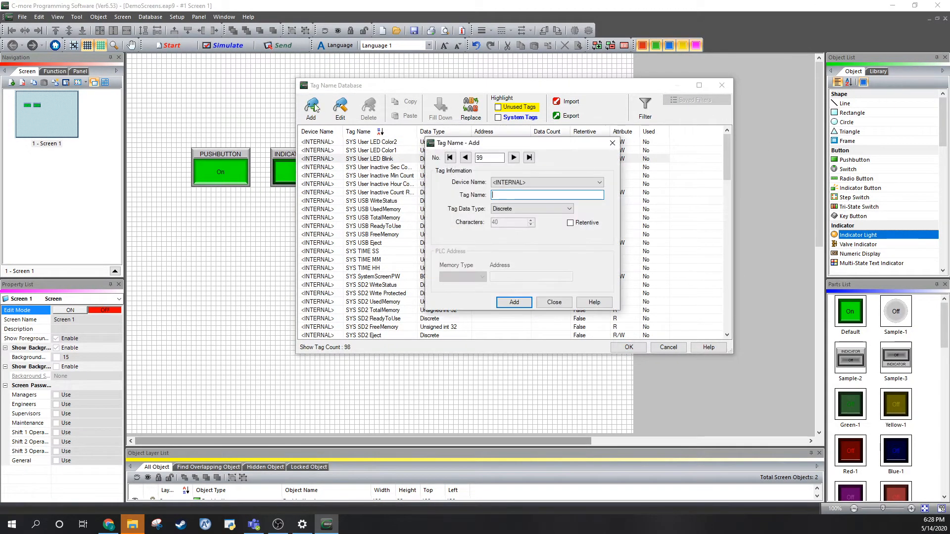
click(519, 209)
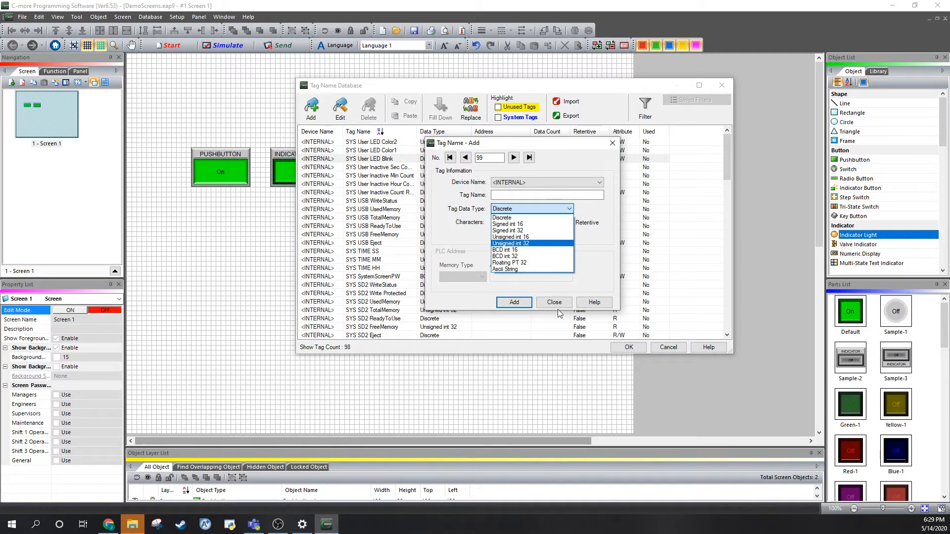
click(570, 182)
Try DEV001 as the new tag's device to compare its address fields, and return the device to <INTERNAL>.
click(569, 183)
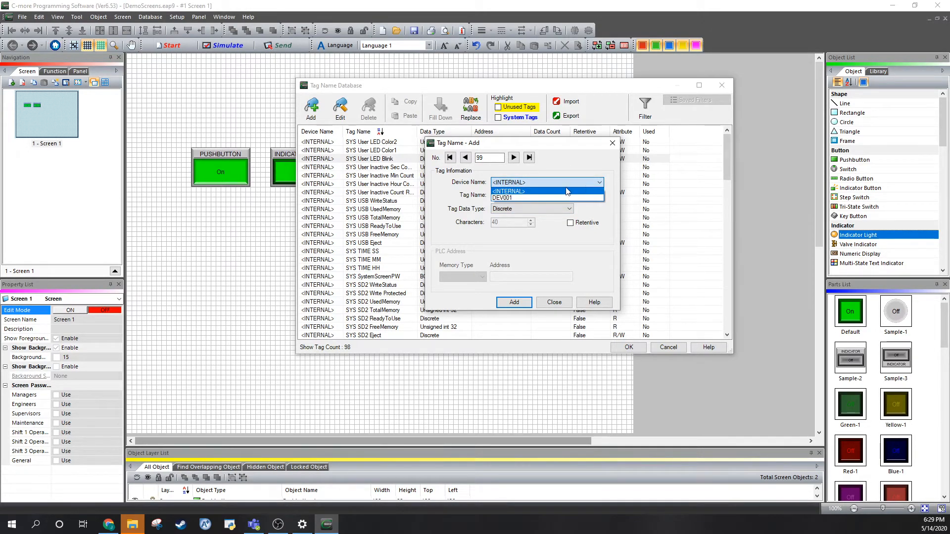
click(507, 198)
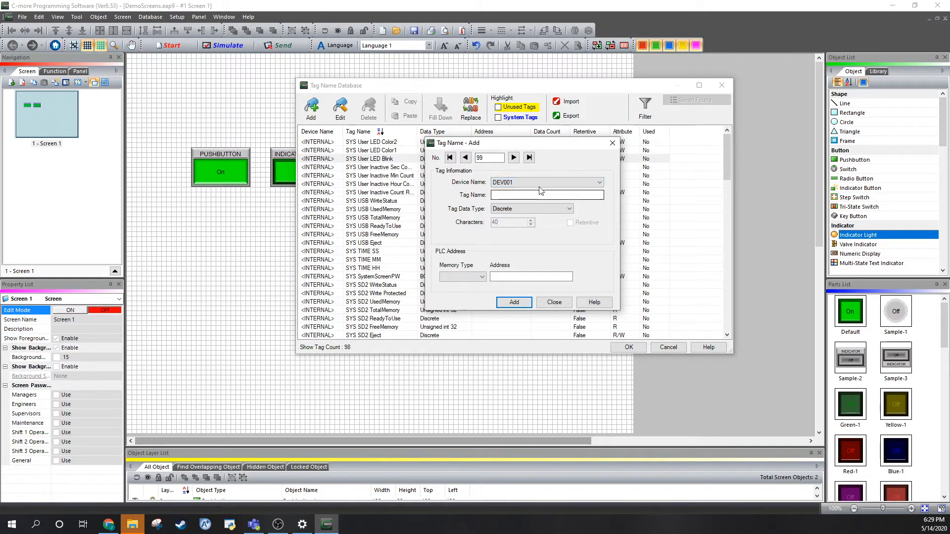
click(510, 186)
click(507, 192)
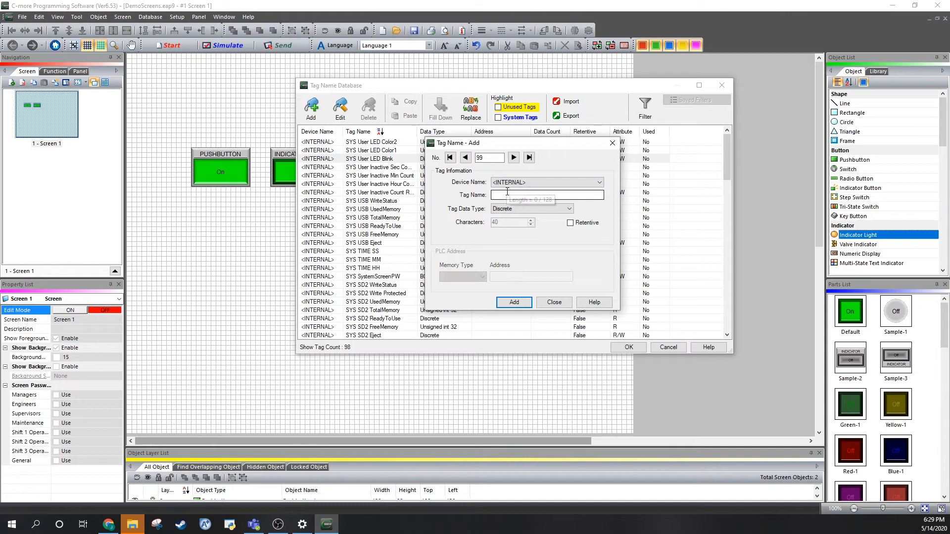
click(507, 194)
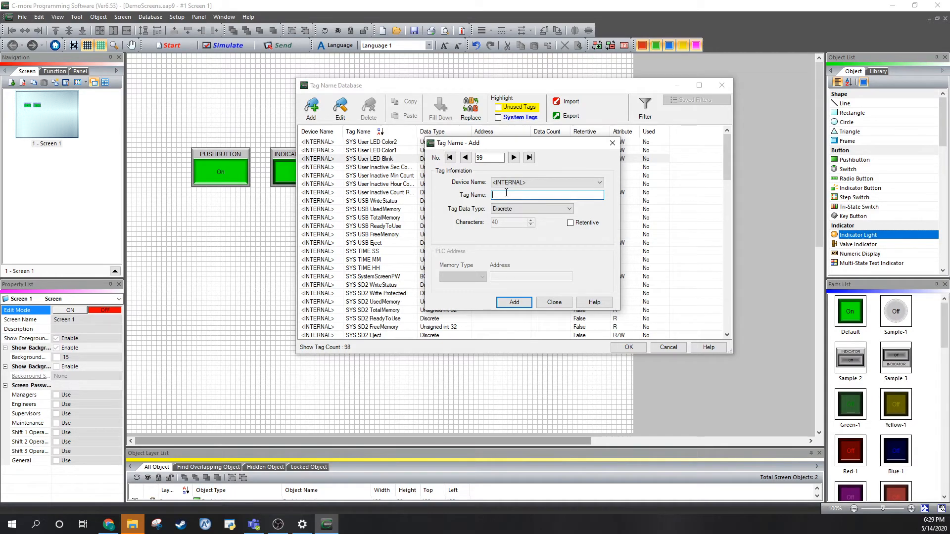
Set the new tag's device to DEV001 and make its tag name ready for entry.
click(510, 183)
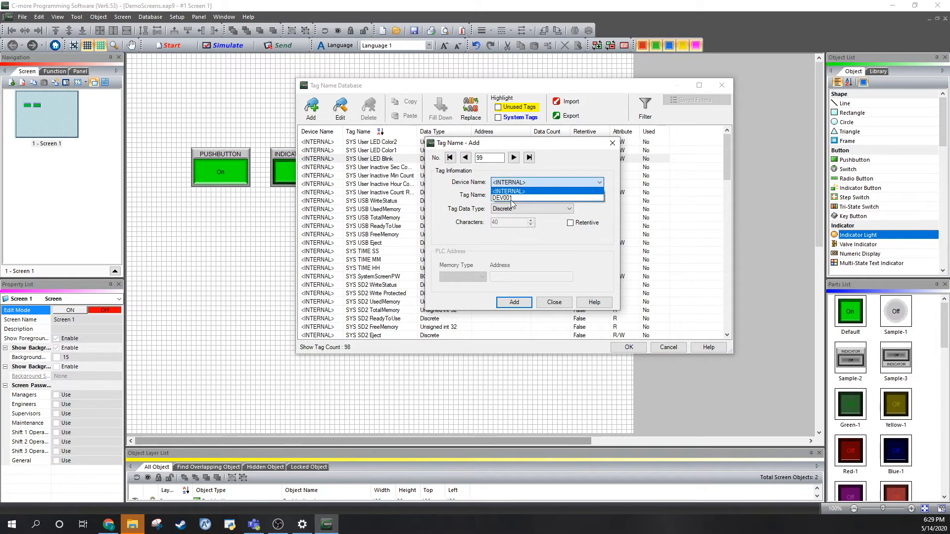
click(505, 198)
click(517, 195)
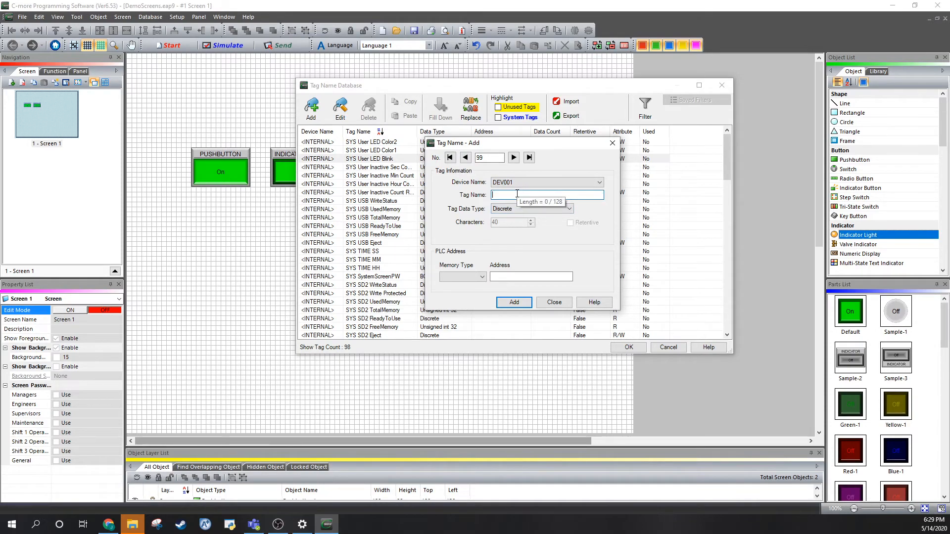